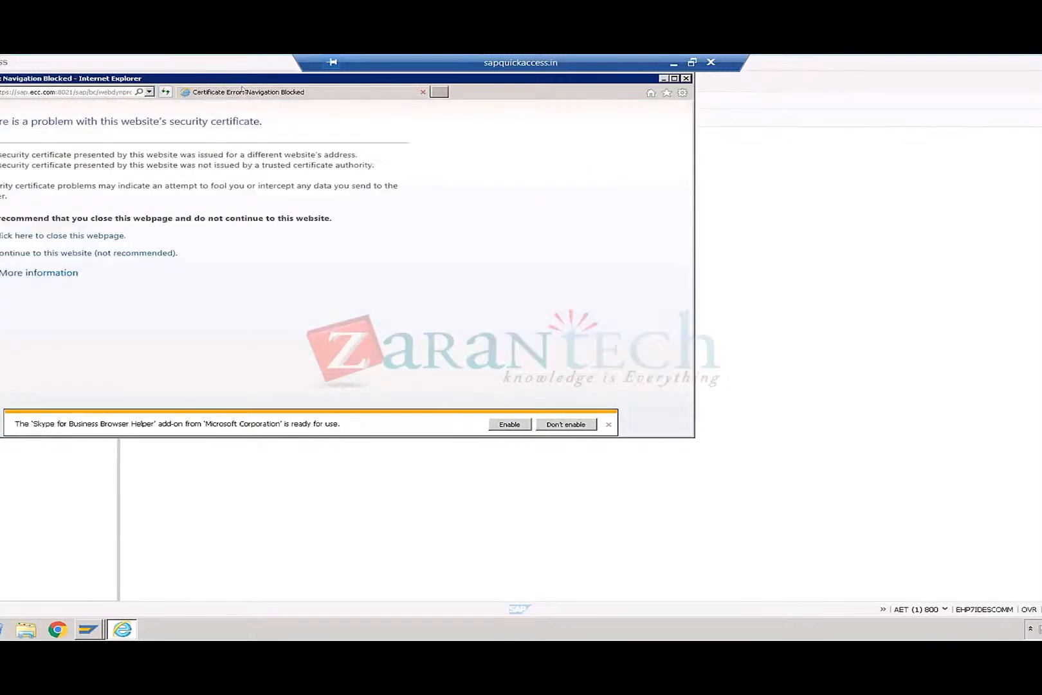
Step: Continue past the certificate warning and log on to the HANA monitoring dashboard with the user name and password
double_click(181, 75)
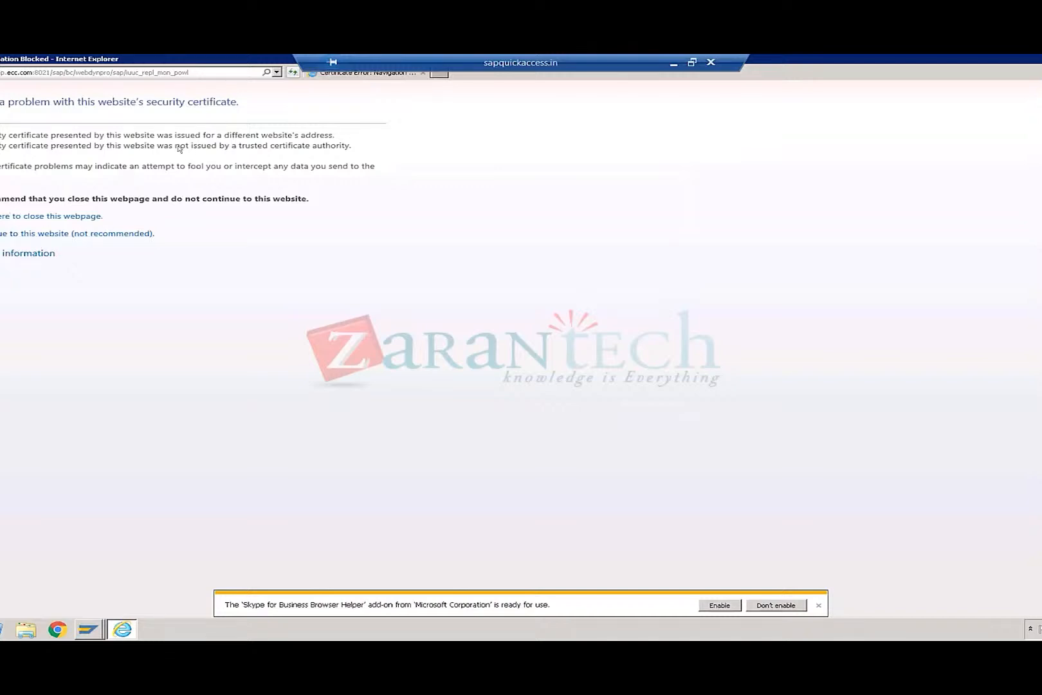
click(27, 234)
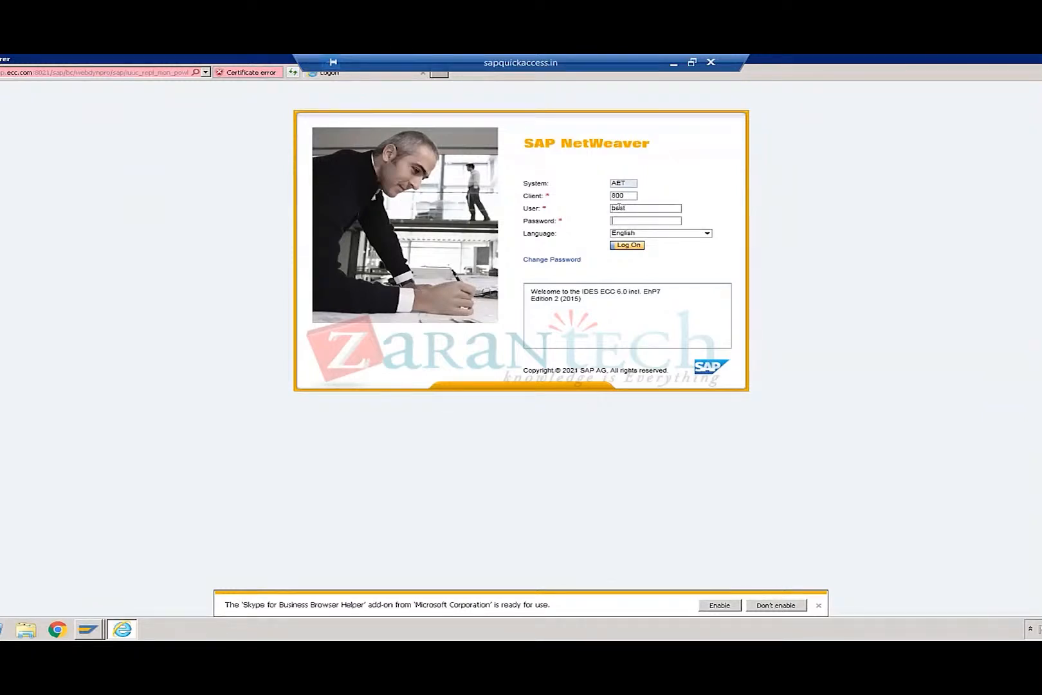
text(•••••••)
key(Return)
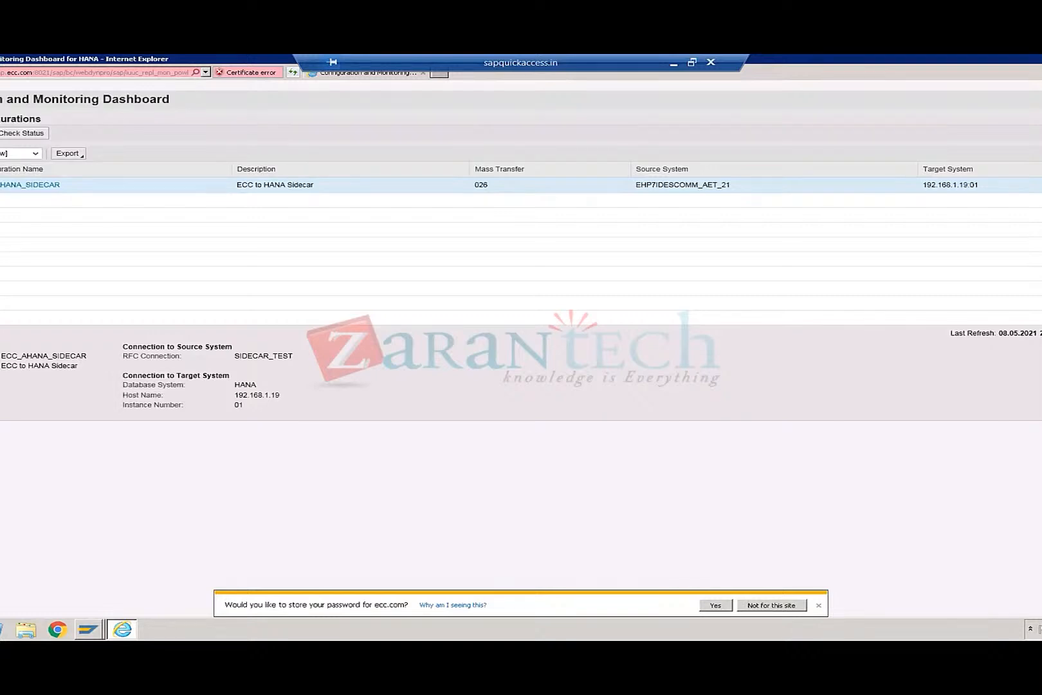
Step: Compare the source system on the Configuration and Monitoring Dashboard with the server shown in the AET SAP Easy Access session
drag(1, 98, 171, 96)
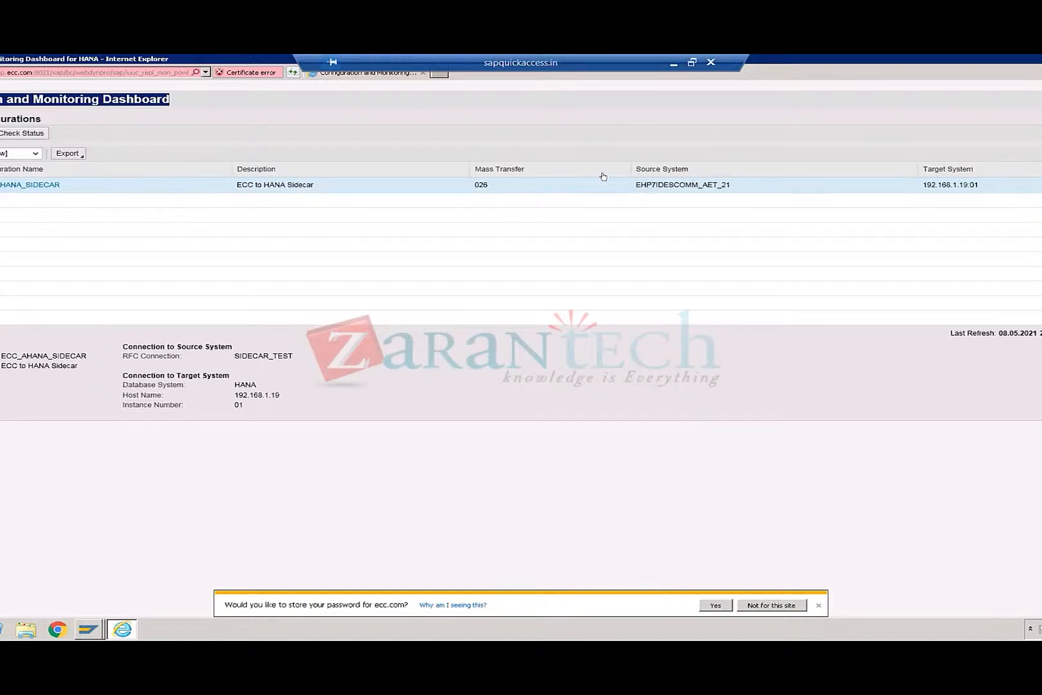
click(89, 629)
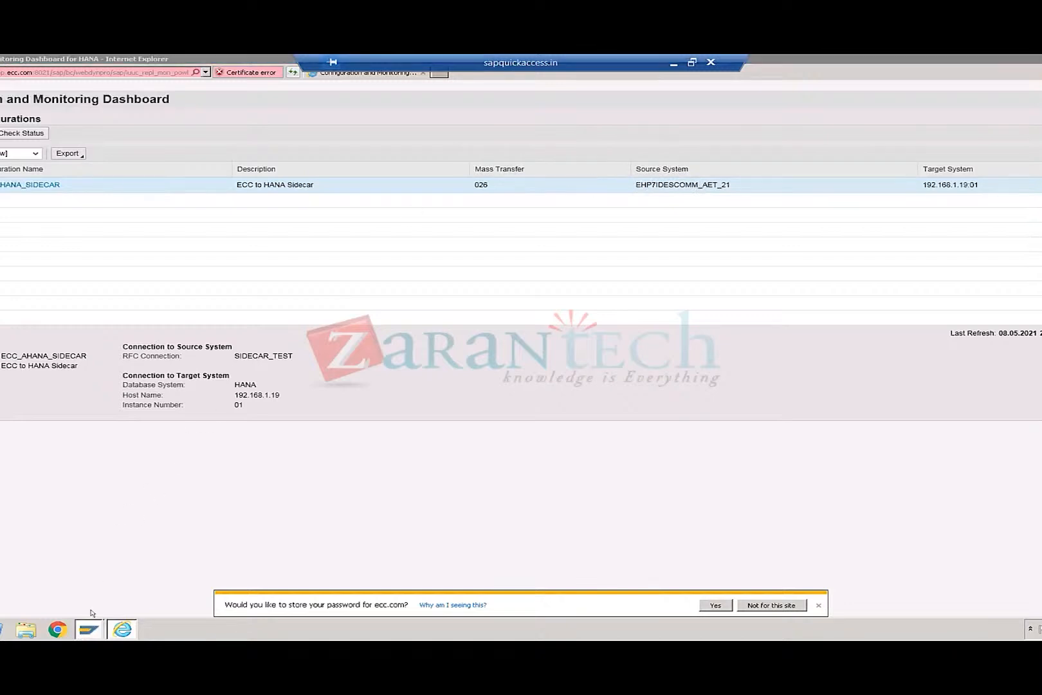
click(108, 604)
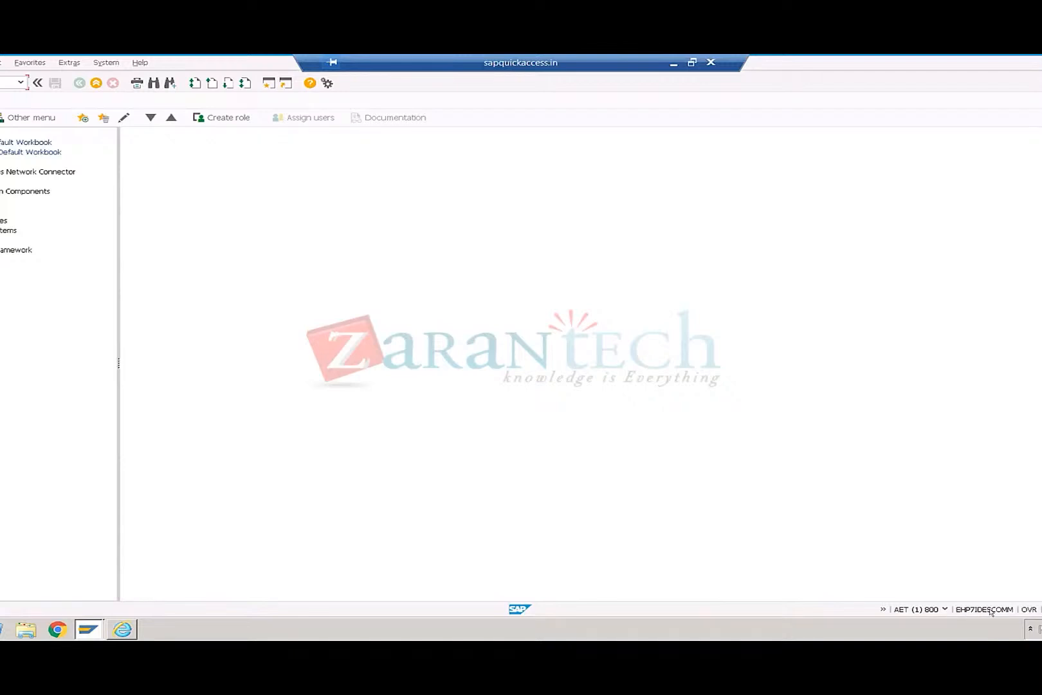
key(alt+Tab)
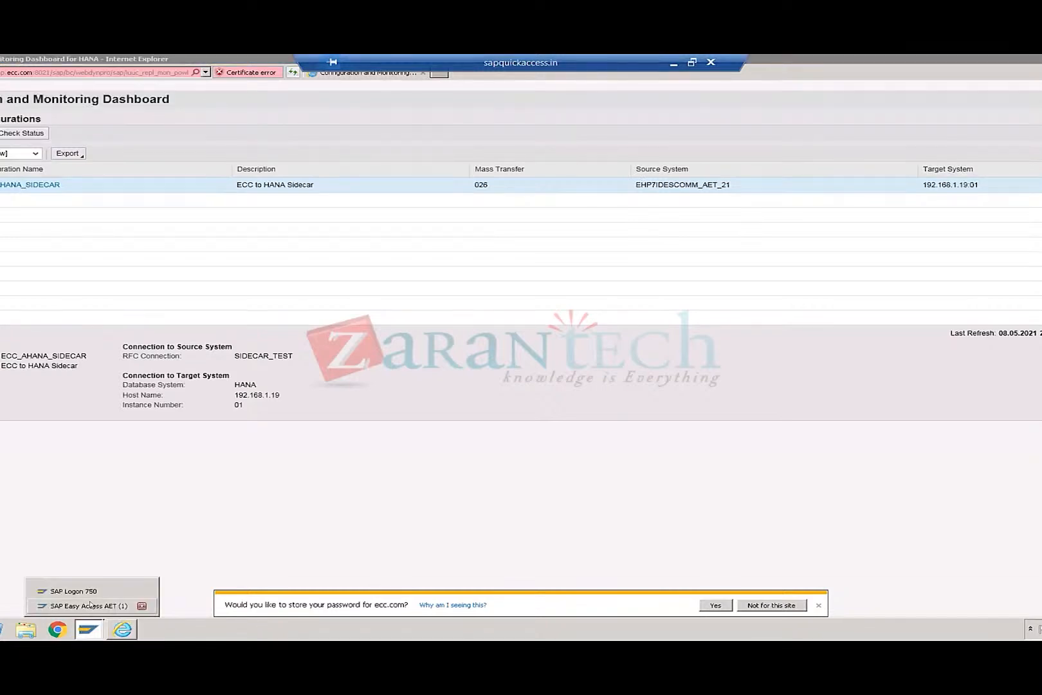
click(90, 606)
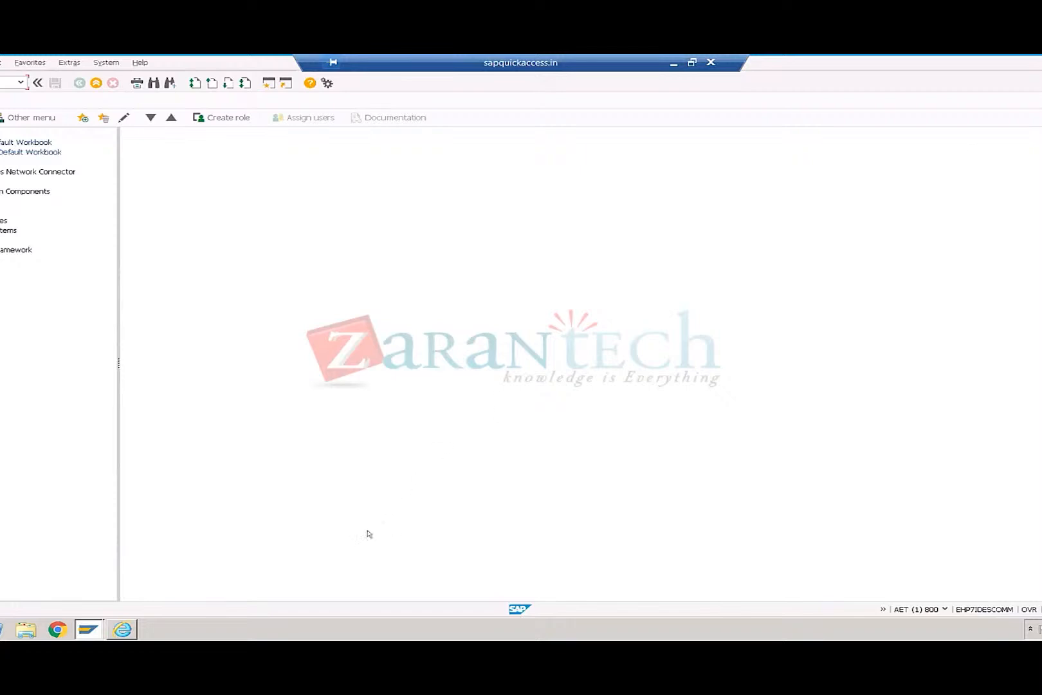
Step: Check the application server, instance number and system ID in the SAP ECC connection's properties in SAP Logon, and close them without changes
mouse_move(82, 628)
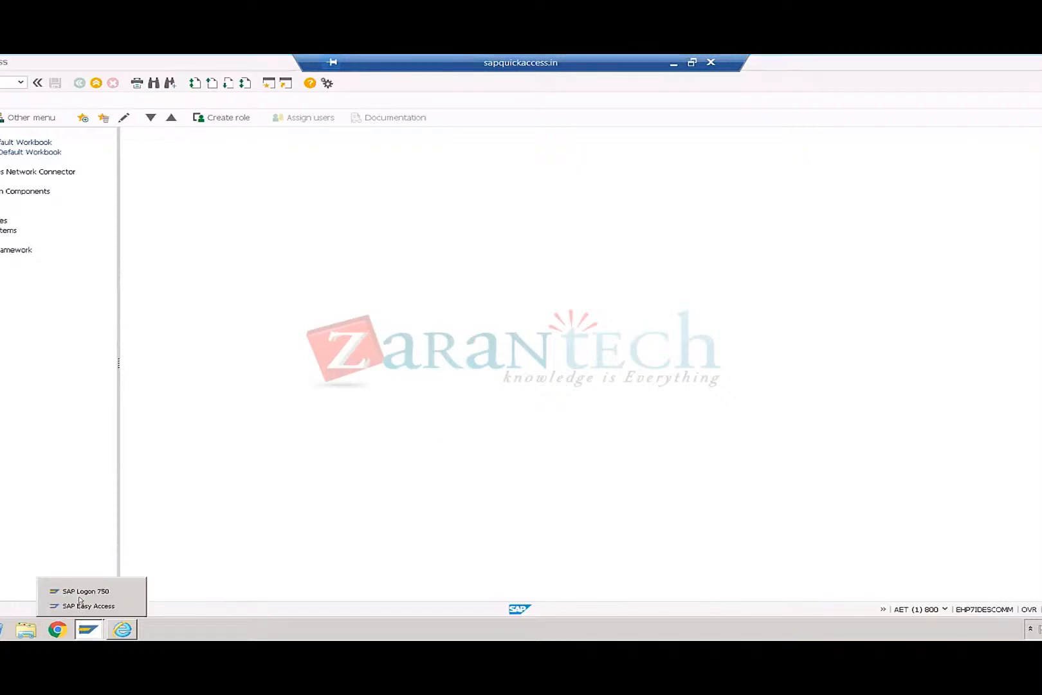
click(84, 591)
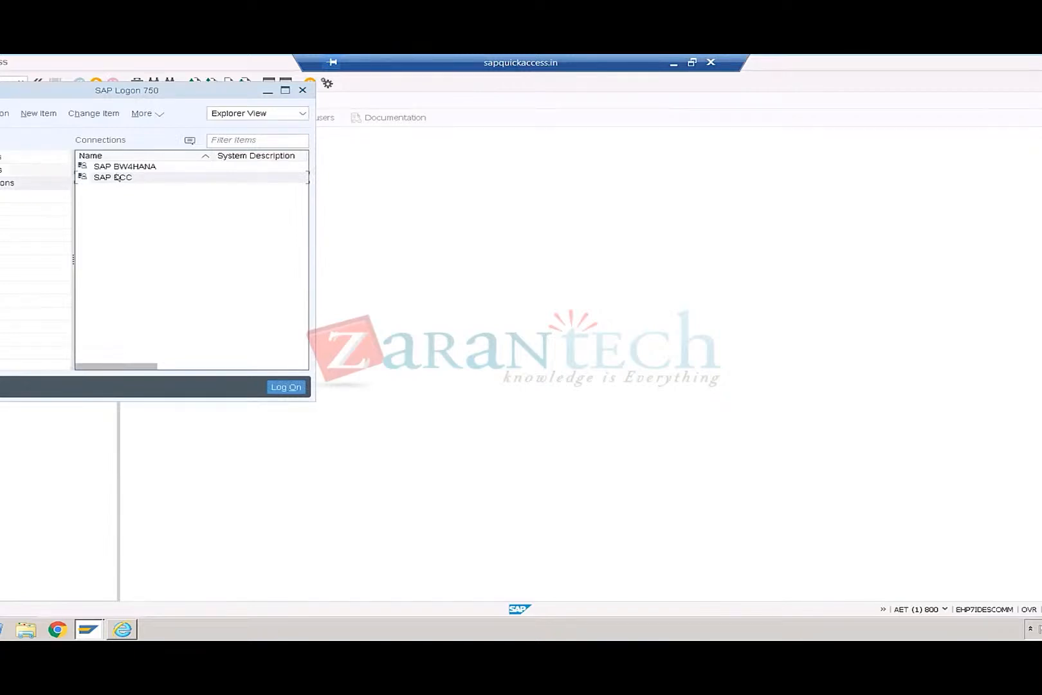
click(99, 113)
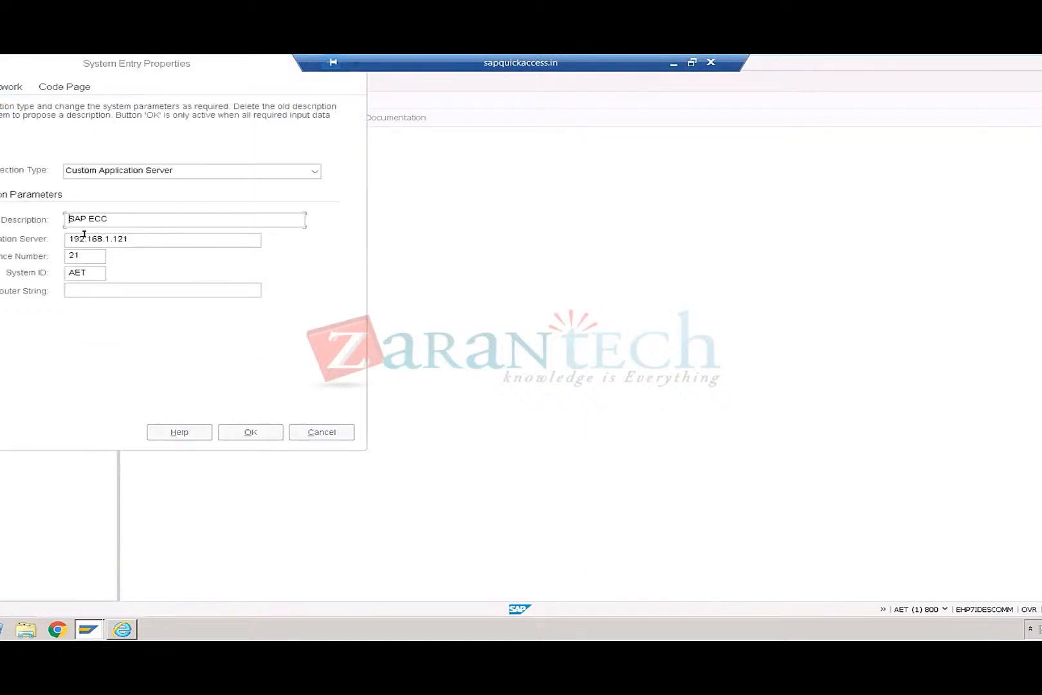
key(Tab)
drag(87, 273, 37, 251)
drag(140, 236, 38, 235)
click(320, 430)
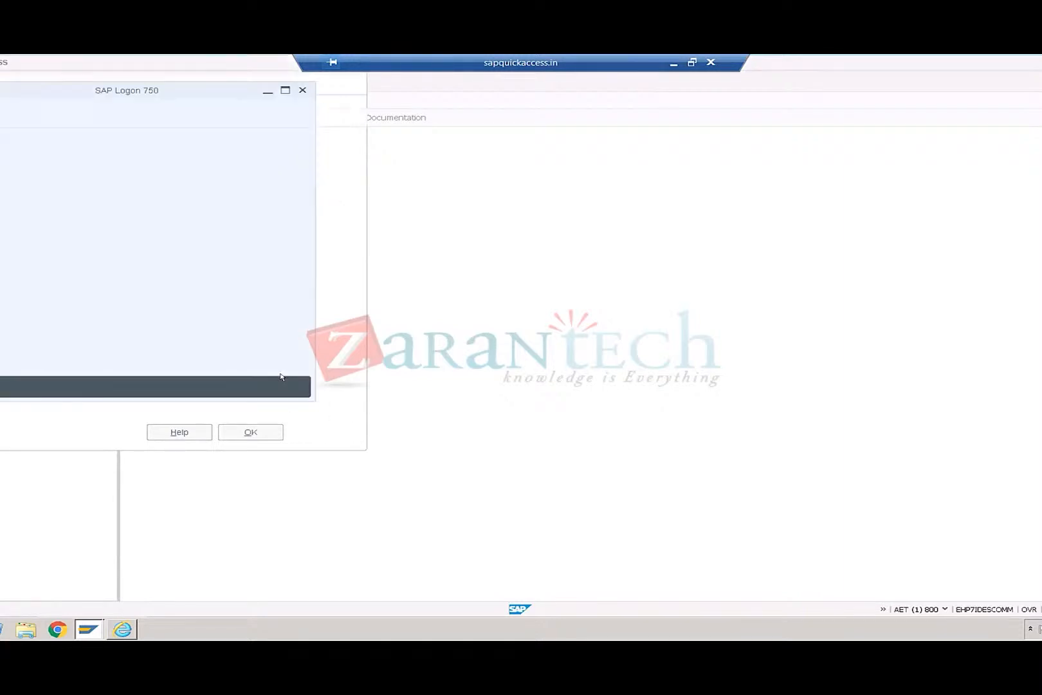
Step: Check the ECC session's server name against the source and target systems on the monitoring dashboard, and return to SAP Easy Access
click(985, 609)
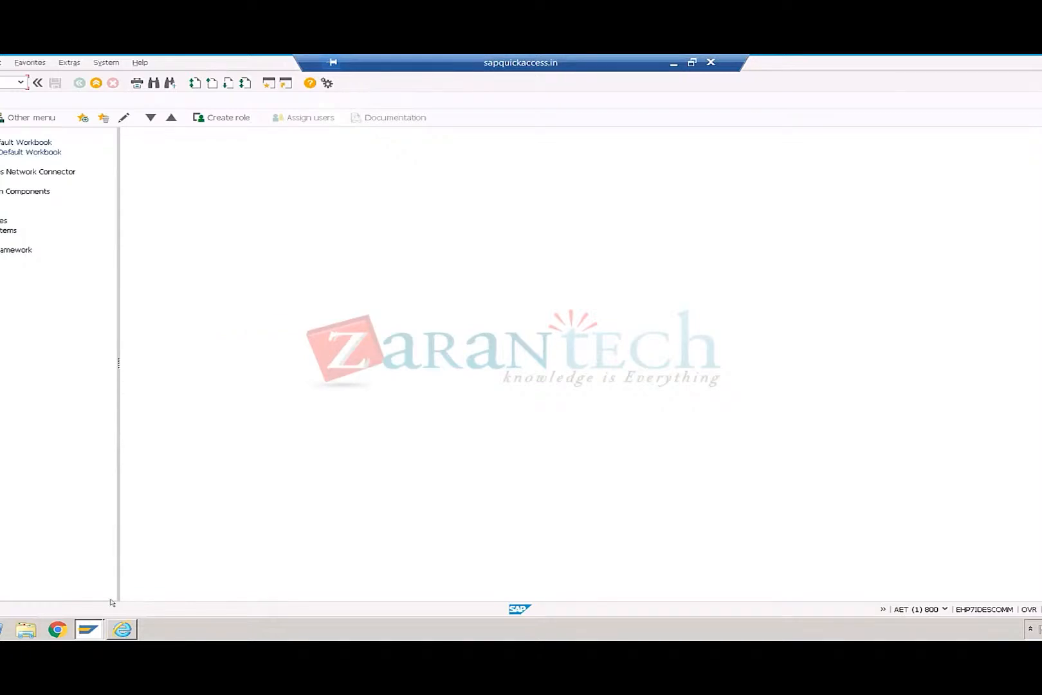
click(118, 625)
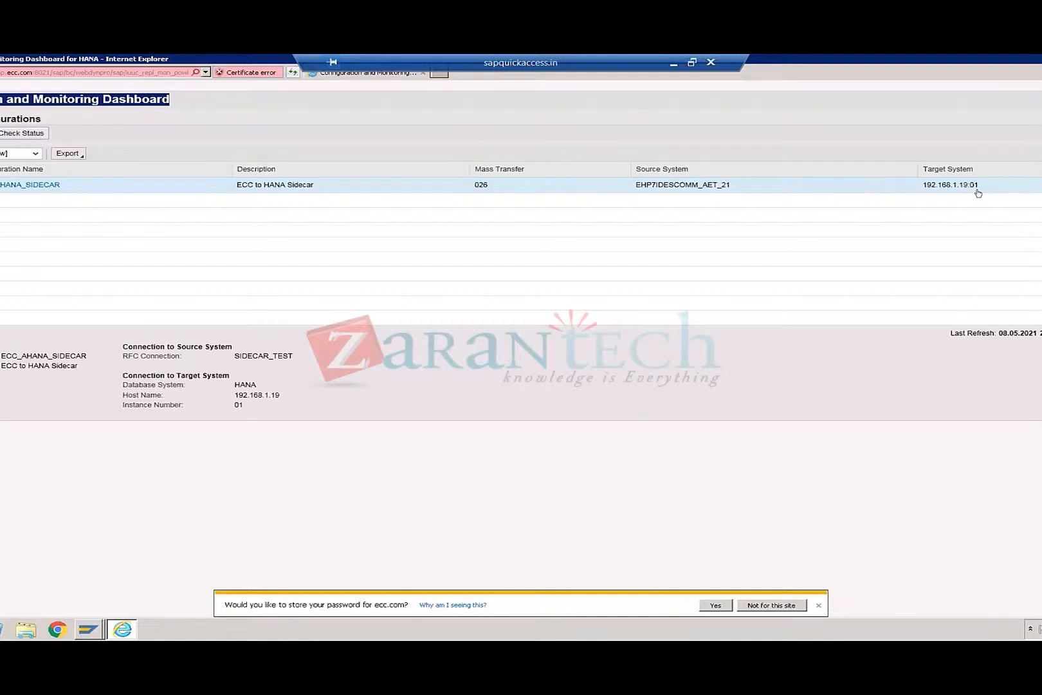
click(90, 607)
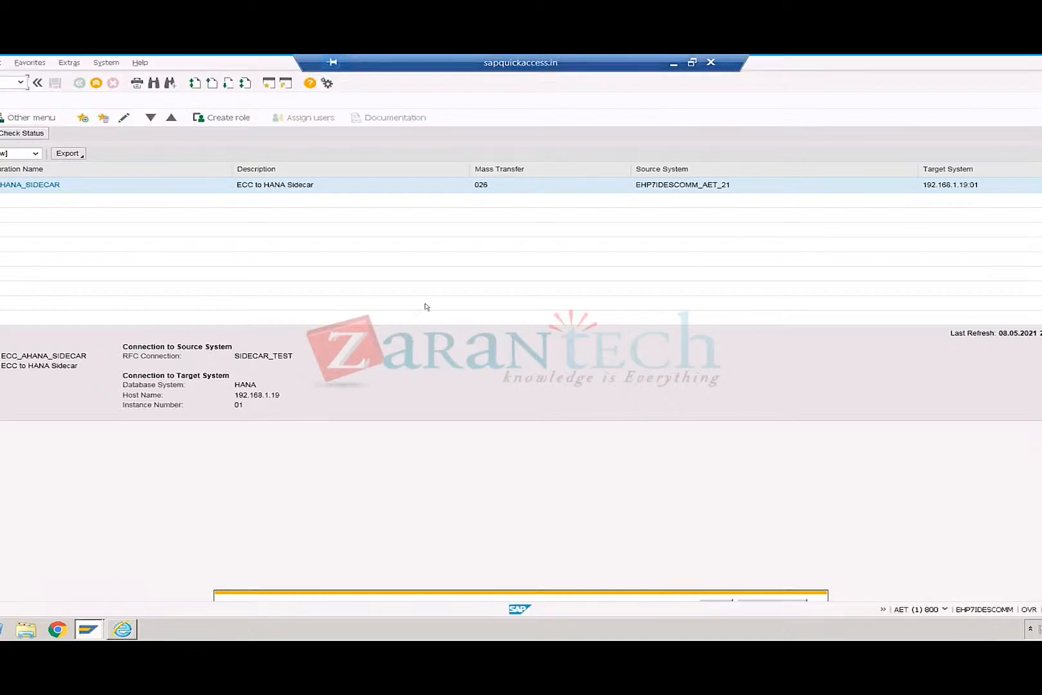
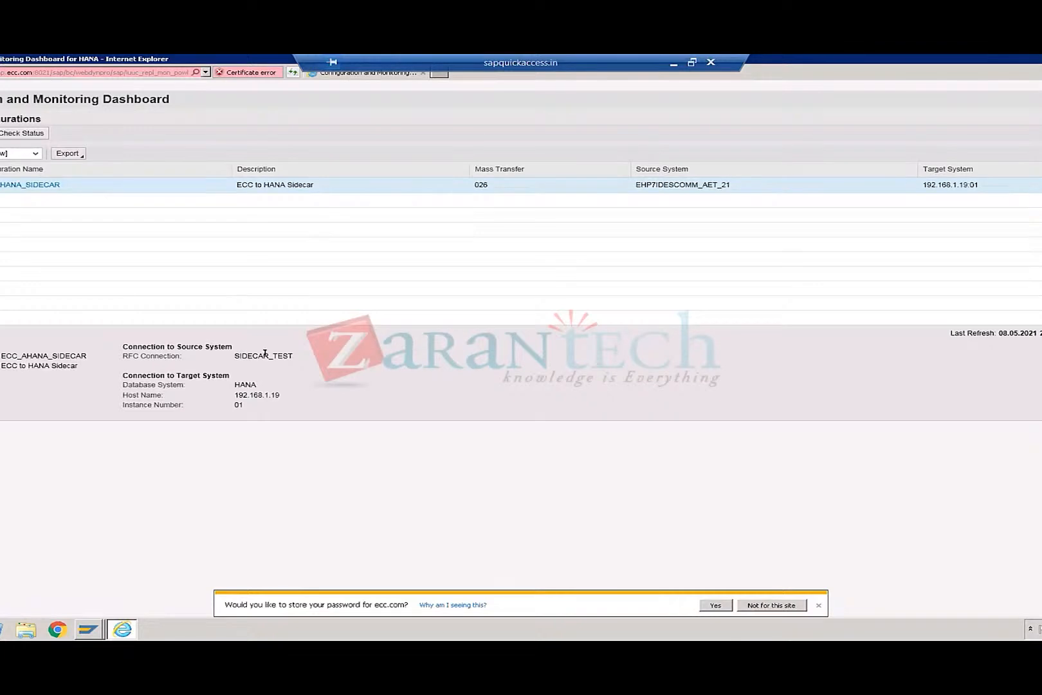
Step: Look up the dashboard's RFC connection SIDECAR_TEST in the ECC system's list of RFC connections and open it
drag(235, 354, 294, 357)
click(92, 630)
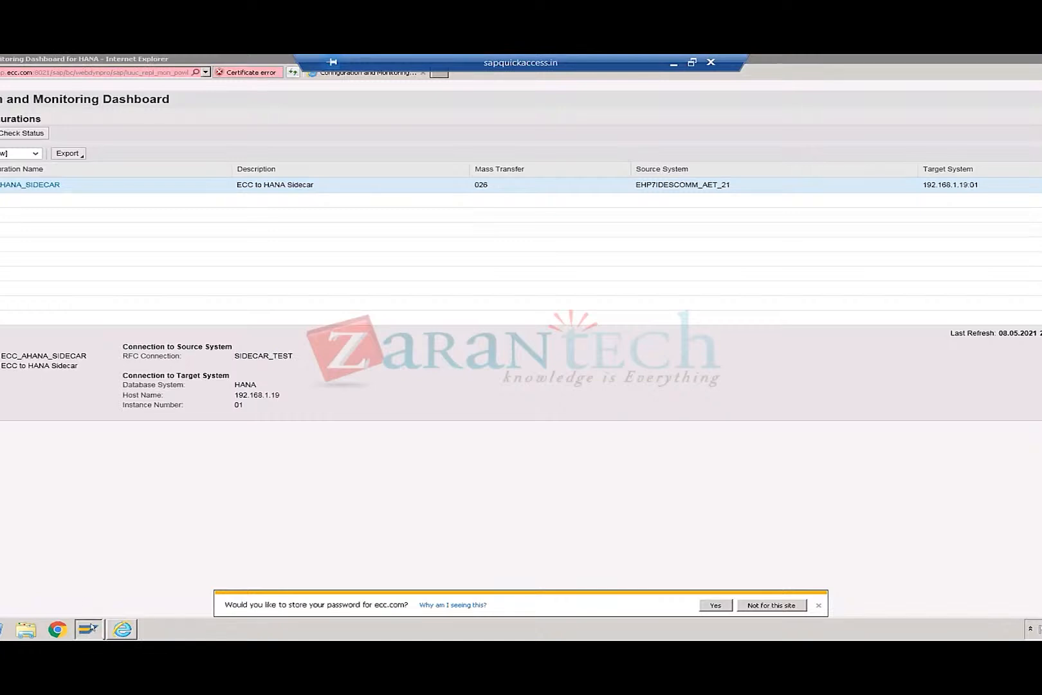
click(90, 629)
click(92, 606)
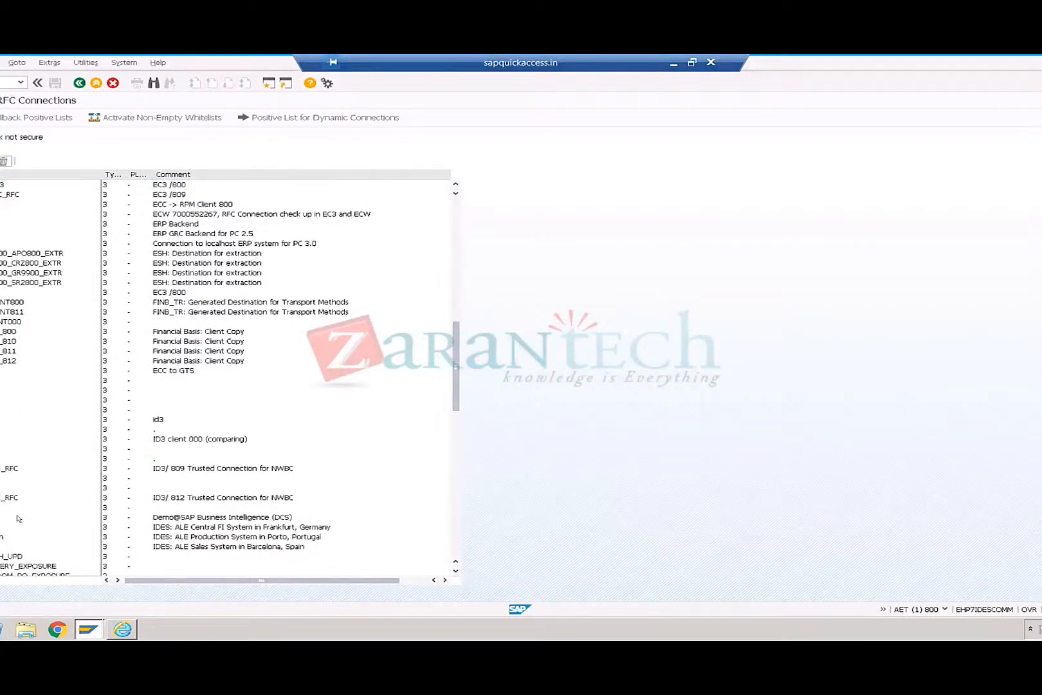
scroll(19, 499, down, 5)
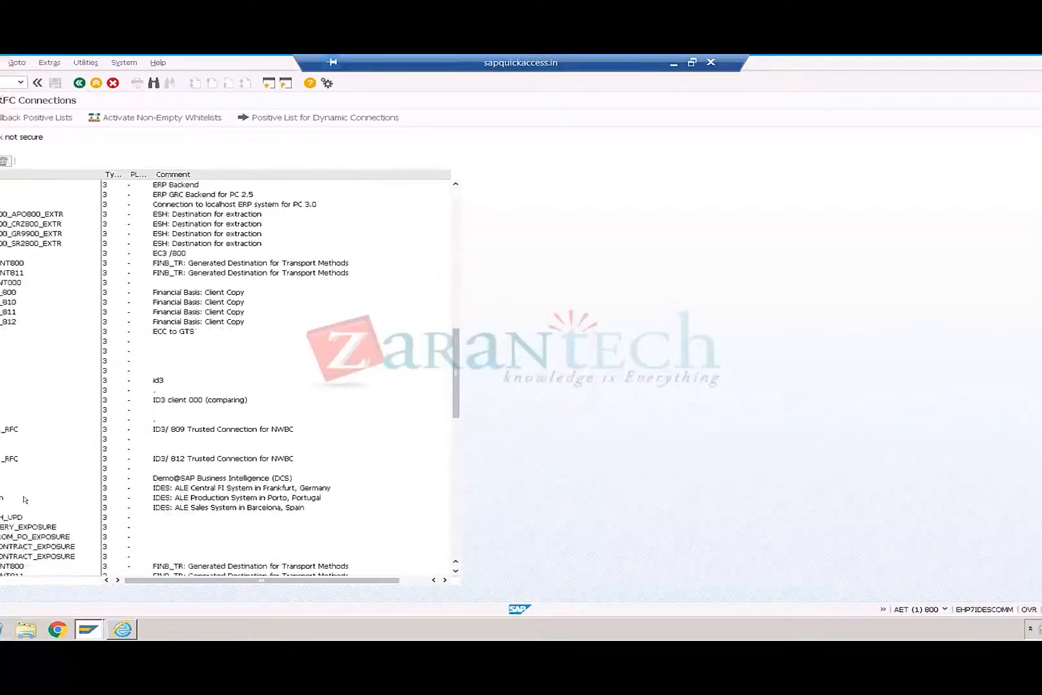
scroll(27, 500, down, 6)
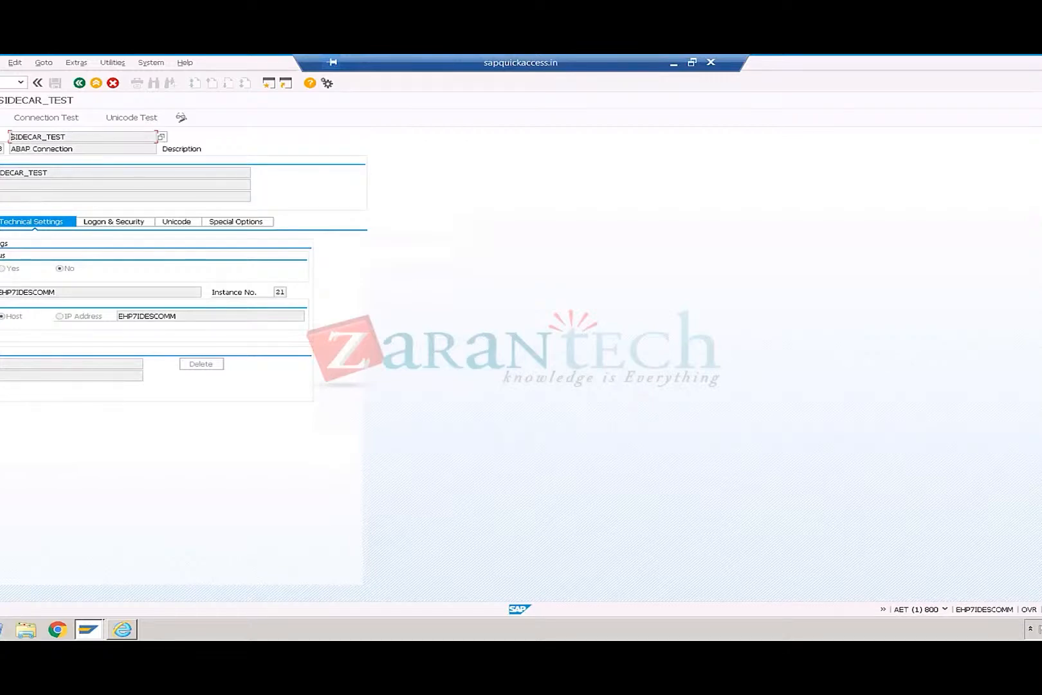
Step: Examine the description, administration data and technical settings of SIDECAR_TEST, including its target host
click(49, 172)
drag(49, 172, 0, 172)
click(0, 221)
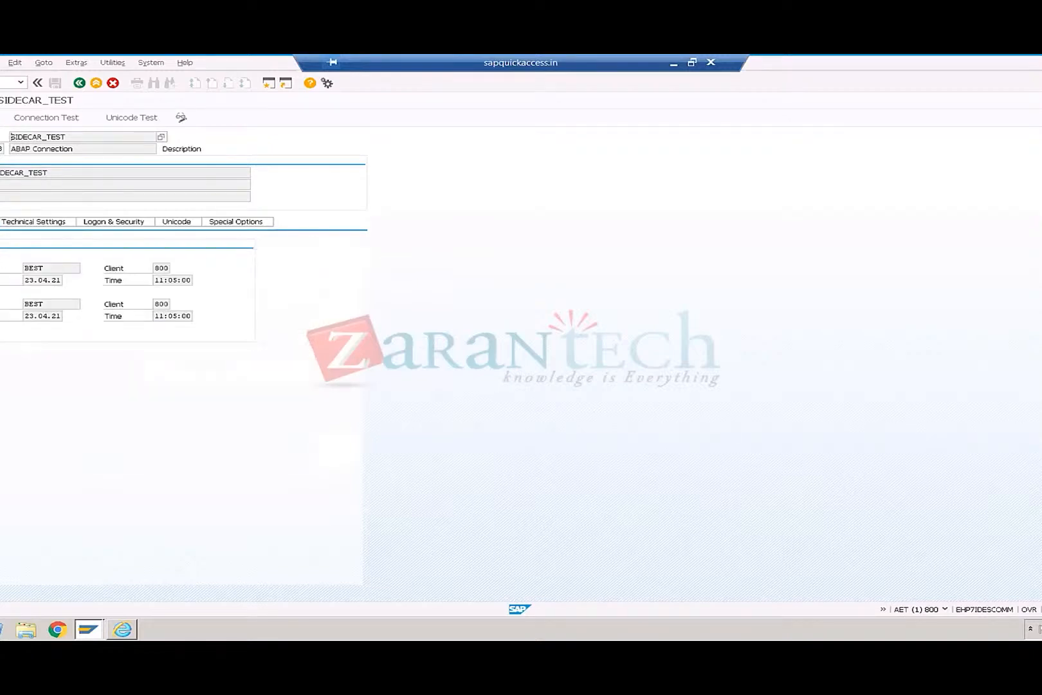
click(11, 137)
click(17, 222)
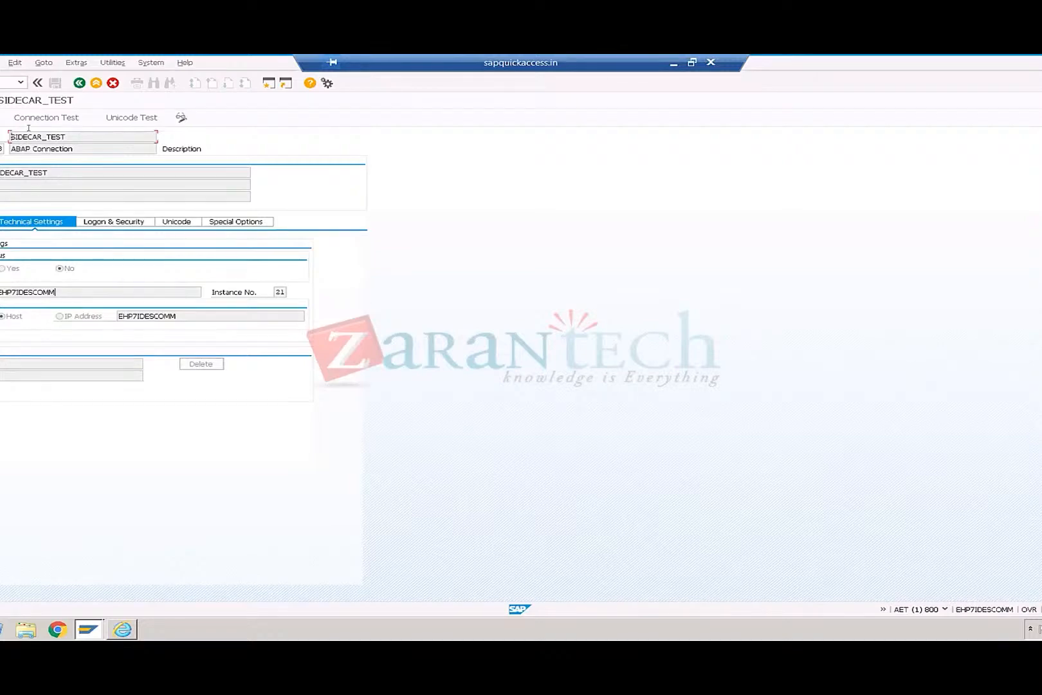
key(shift+Home)
click(56, 292)
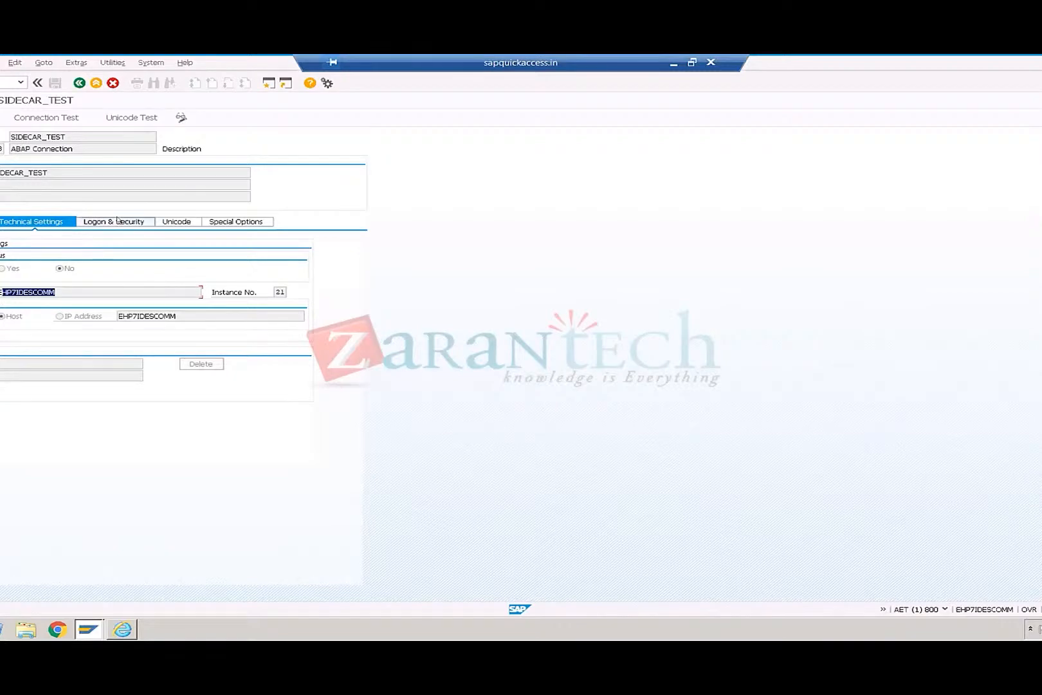
click(25, 289)
Step: Review the Logon & Security settings of SIDECAR_TEST and leave the connection
click(114, 220)
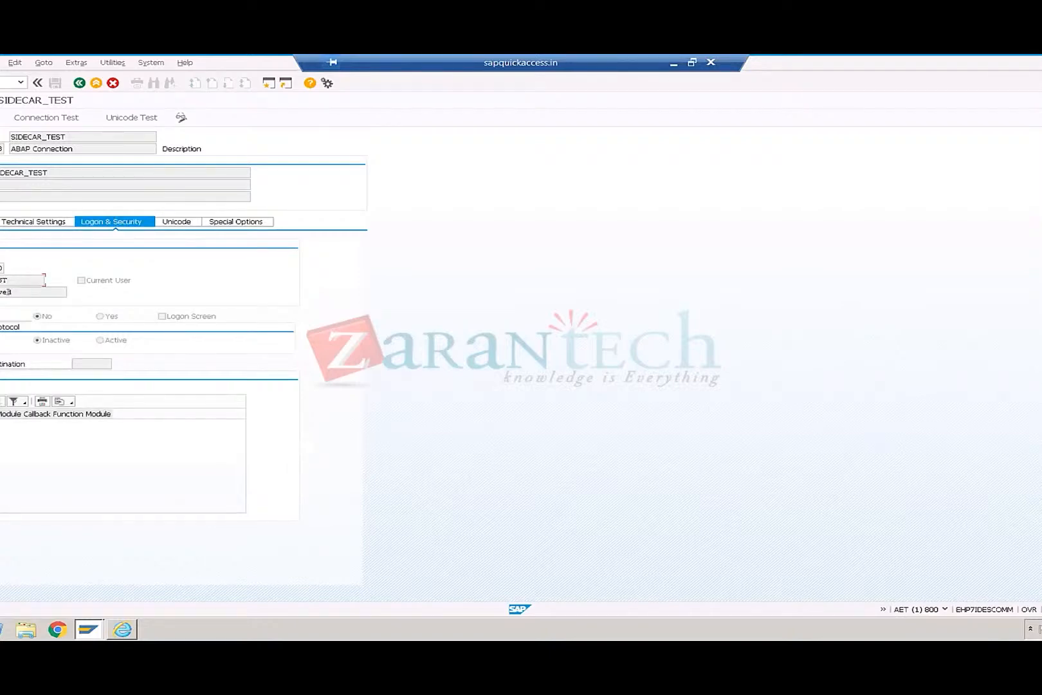
click(9, 292)
click(79, 83)
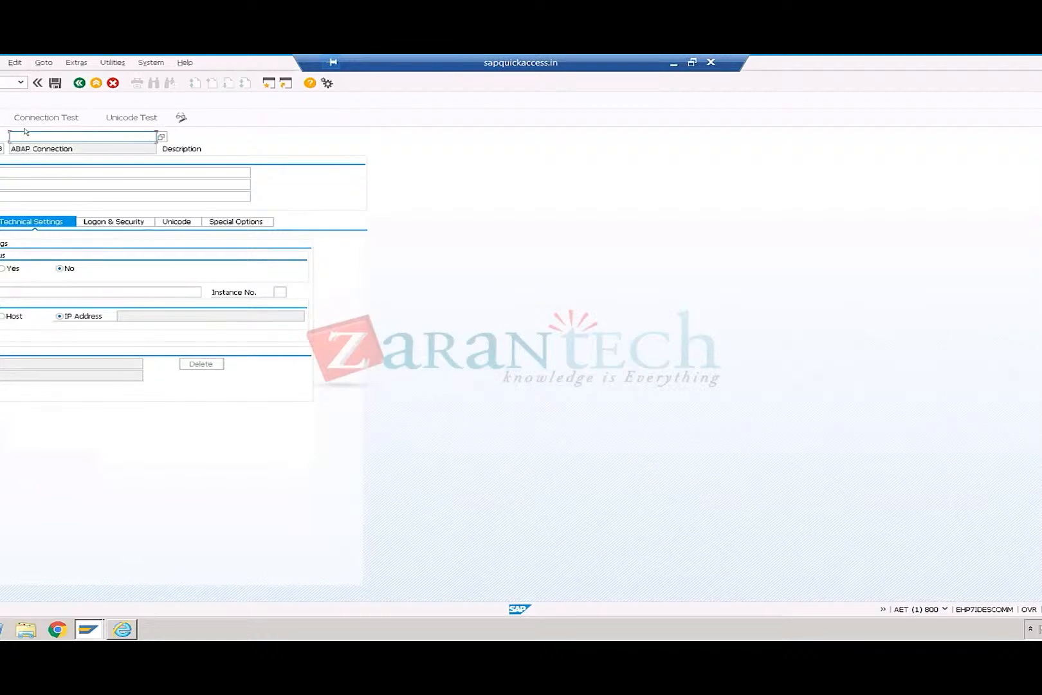
Step: Name the new ABAP RFC destination SIDECAR_TEST2 and use the same text as its description
text(SIDECAR_TEST2)
click(249, 172)
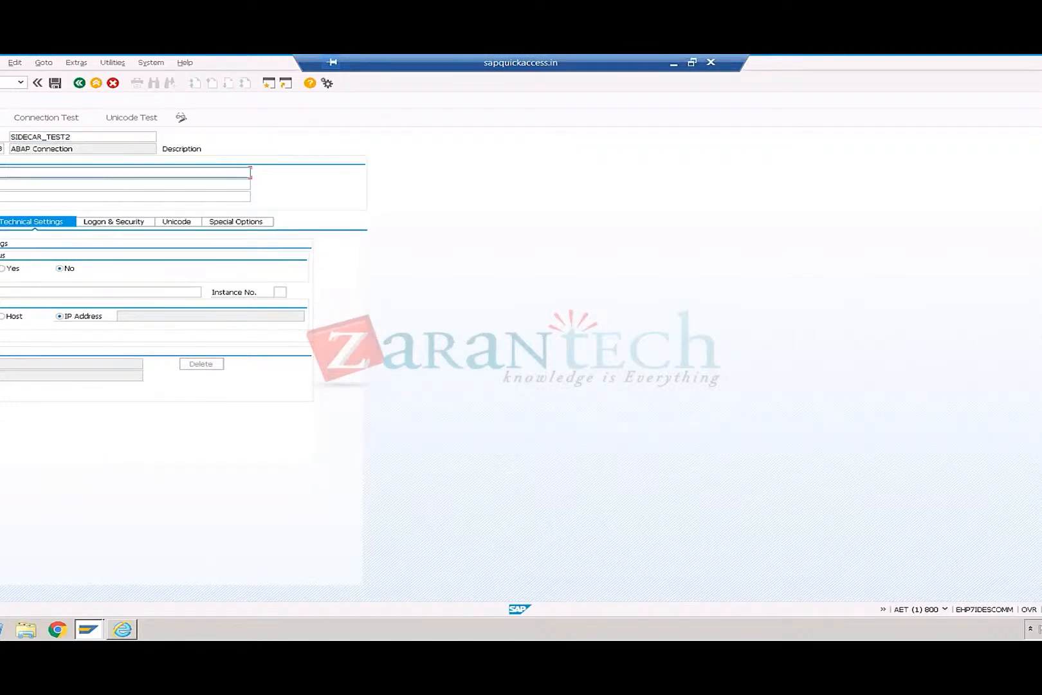
double_click(156, 137)
key(ctrl+c)
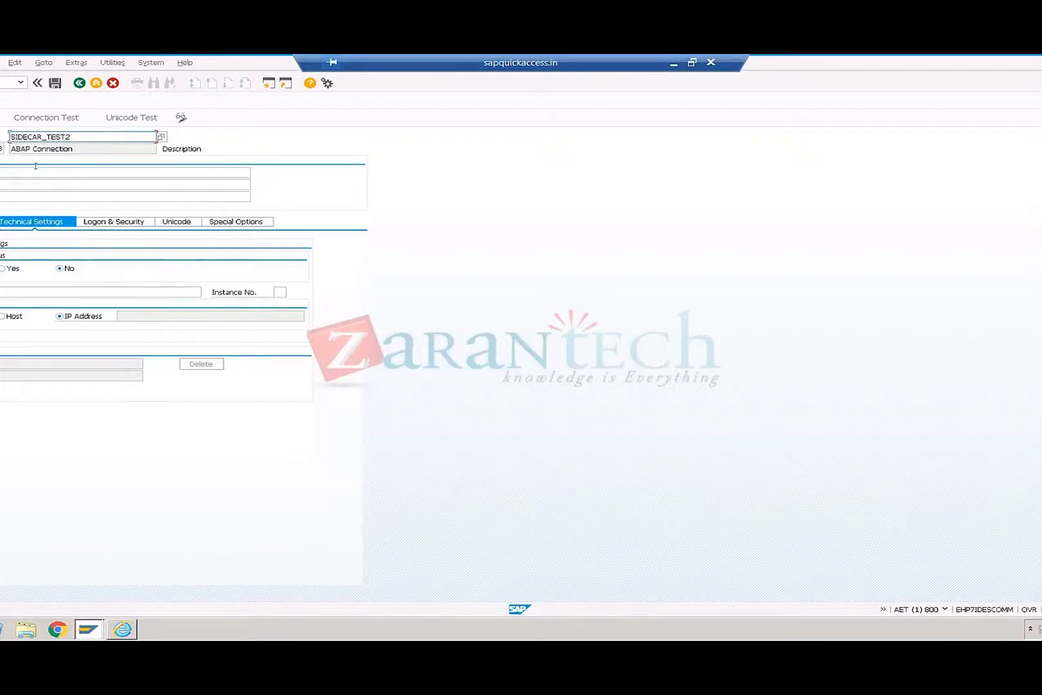
click(35, 168)
key(ctrl+v)
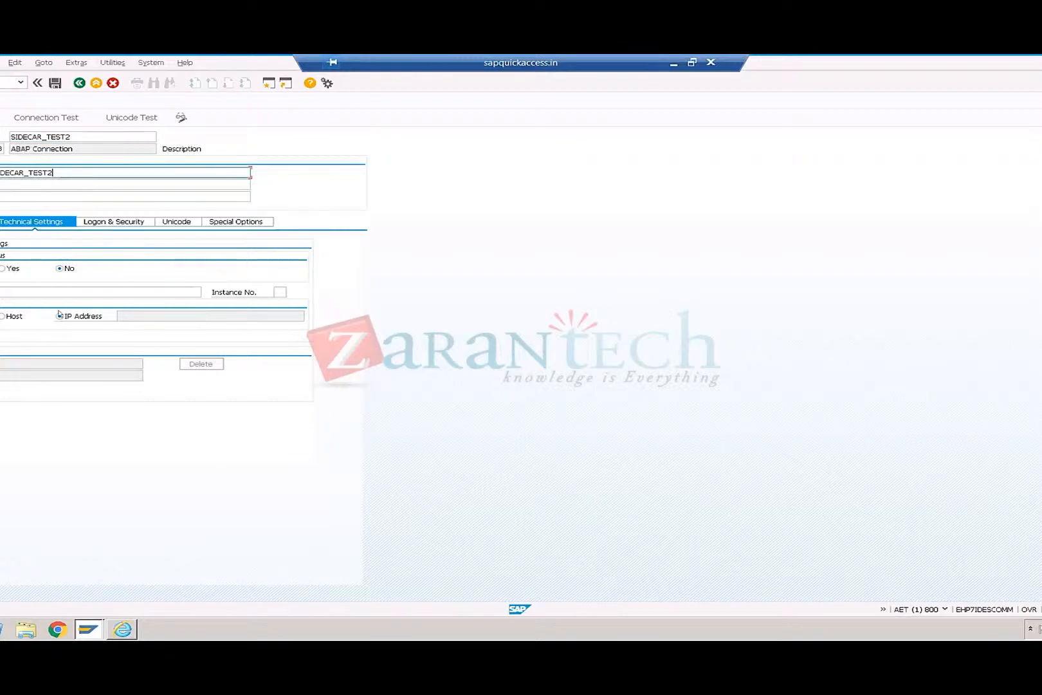
Step: Log on to the SAP BW4HANA system from SAP Logon with the user name and password
click(190, 289)
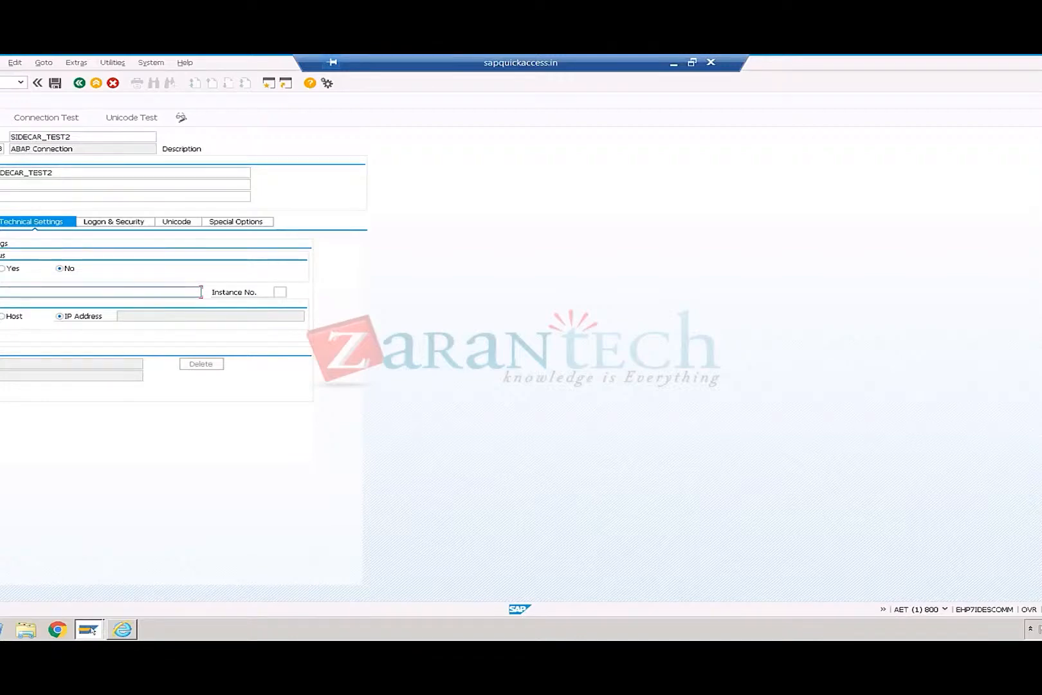
mouse_move(92, 630)
click(80, 592)
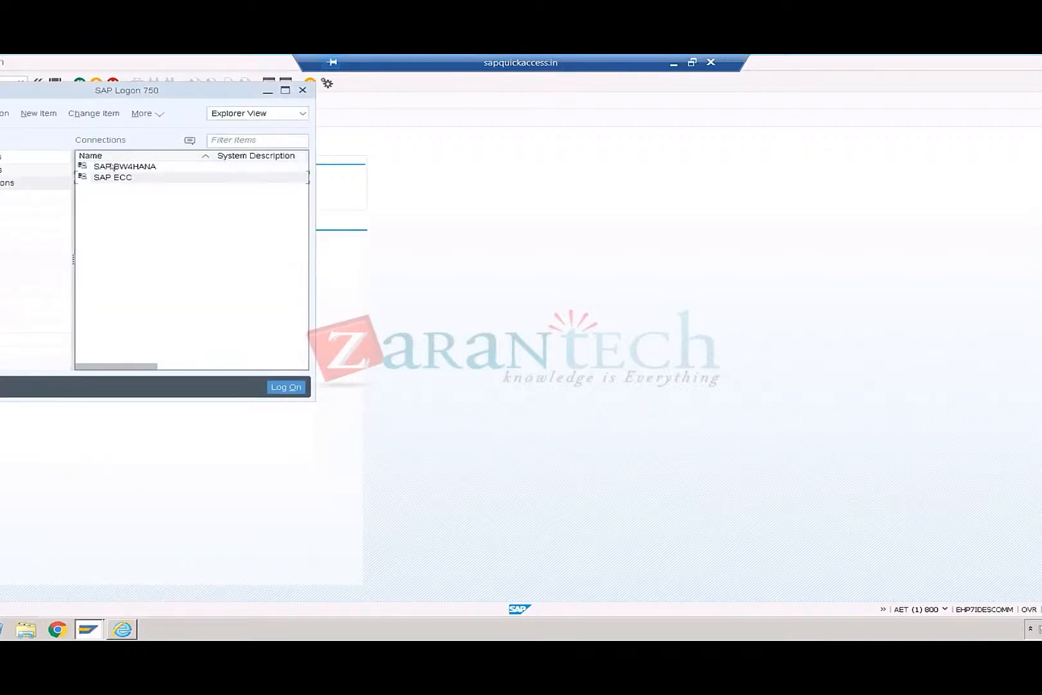
double_click(113, 168)
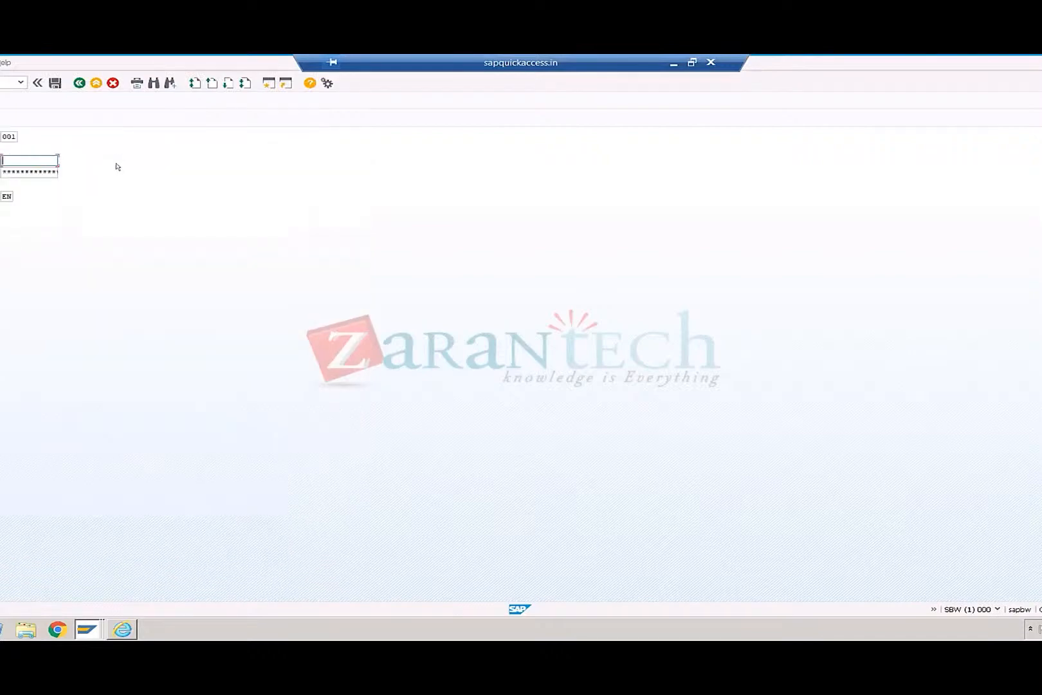
text(best)
key(Tab)
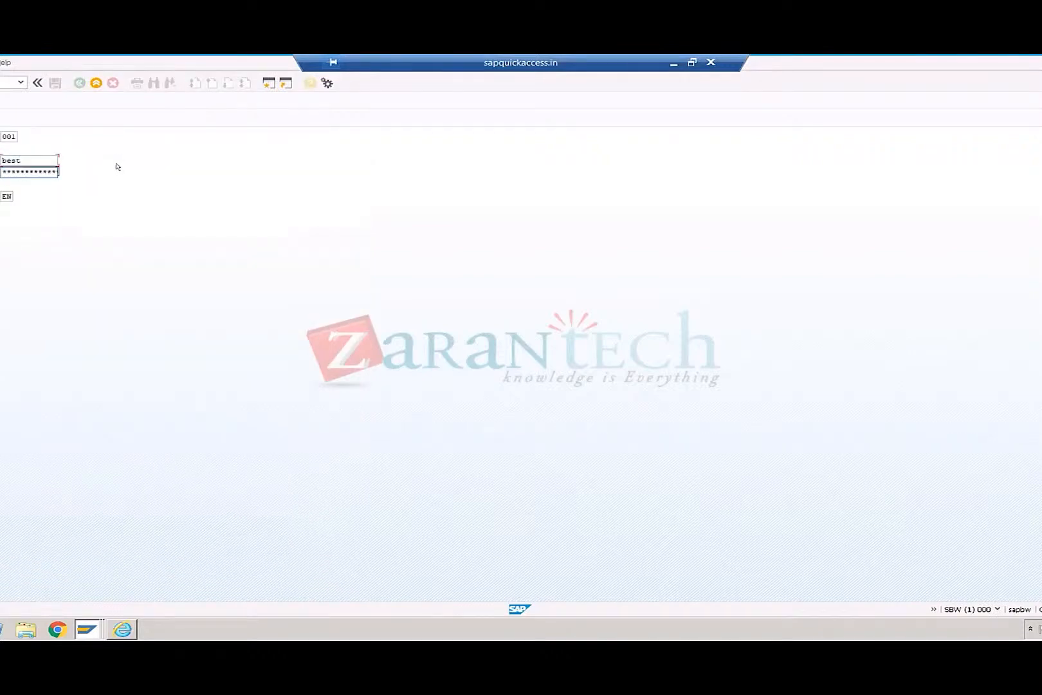
text(**********)
key(Return)
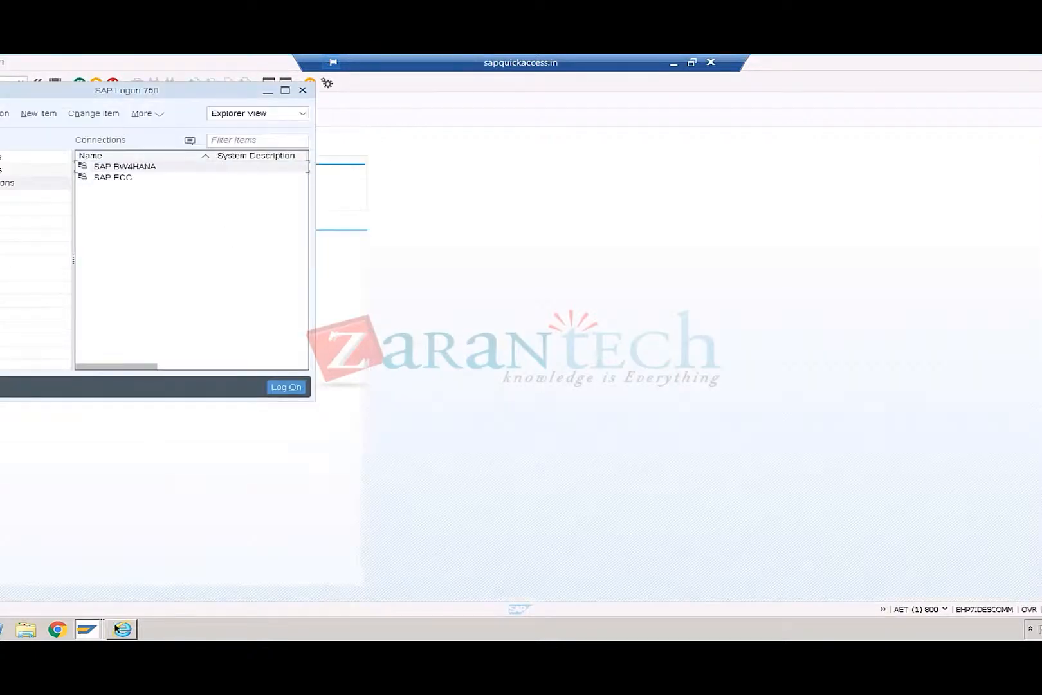
Step: Return to the unfinished SIDECAR_TEST2 RFC destination in the ECC session and enter sapbw as its target host
click(118, 630)
click(89, 629)
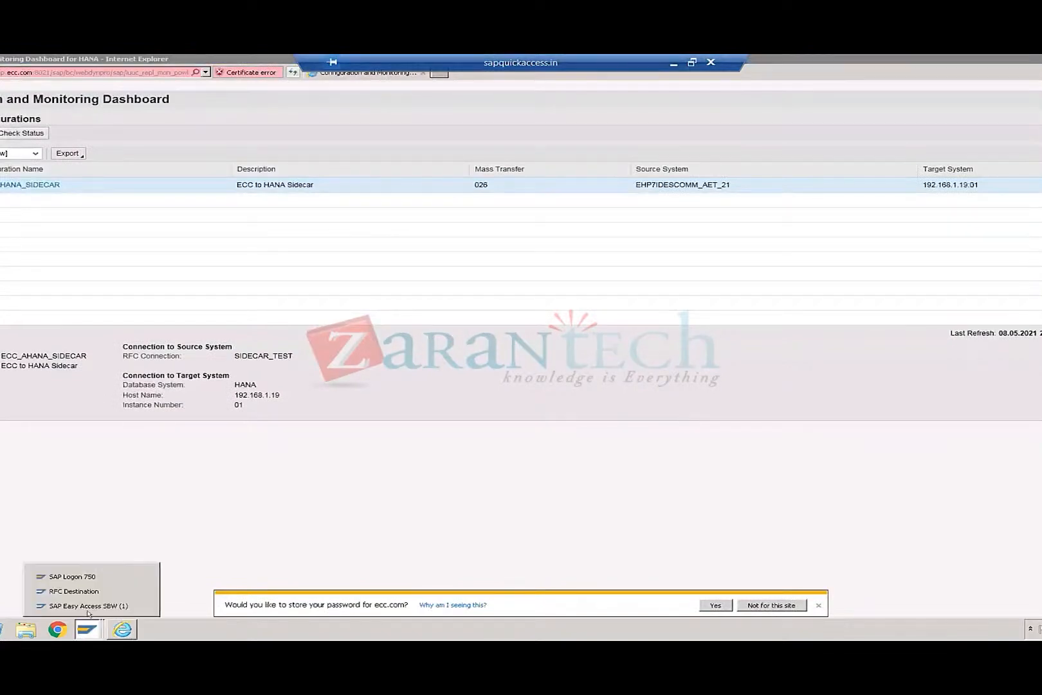
click(80, 591)
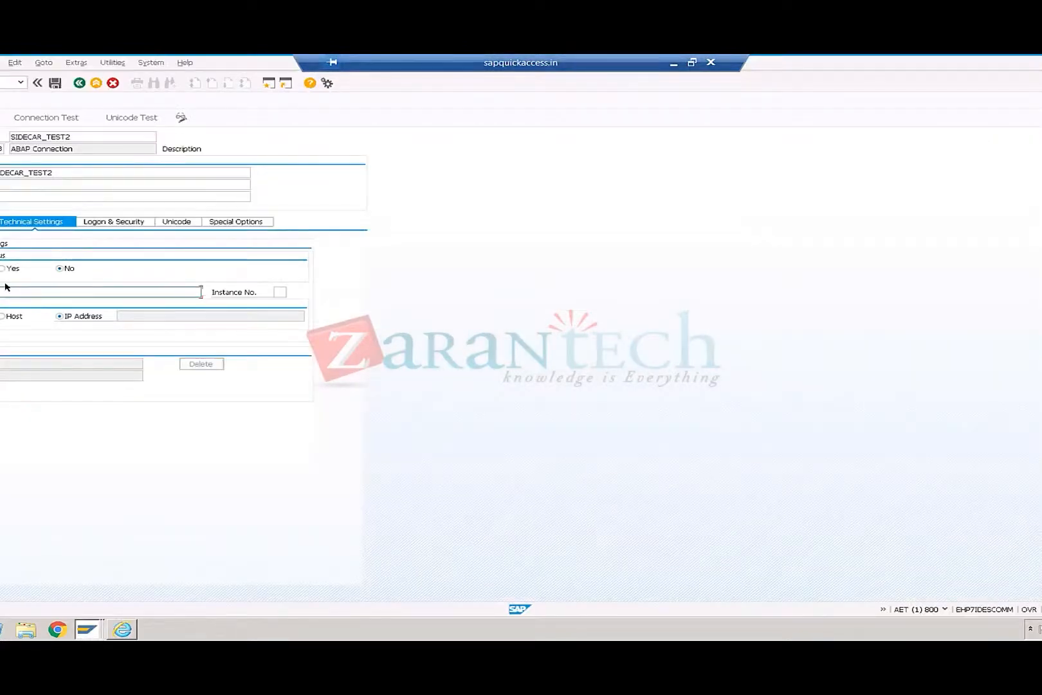
text(apbw)
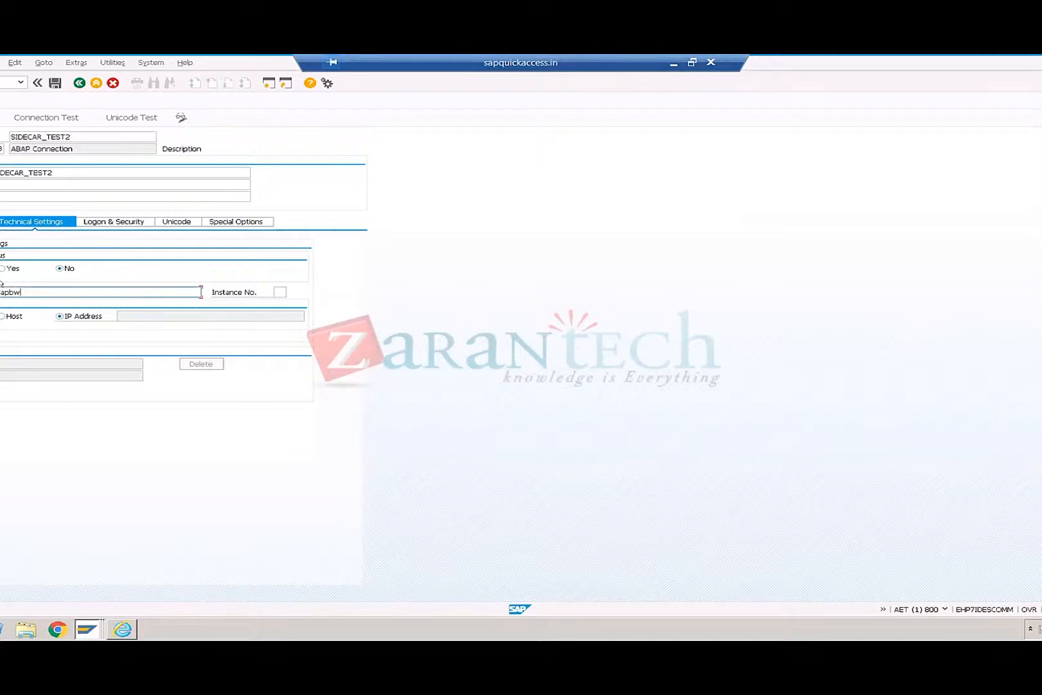
Step: Review the user and password fields in the Logon & Security settings of SIDECAR_TEST2, and leave to SAP Easy Access without saving changes
click(109, 222)
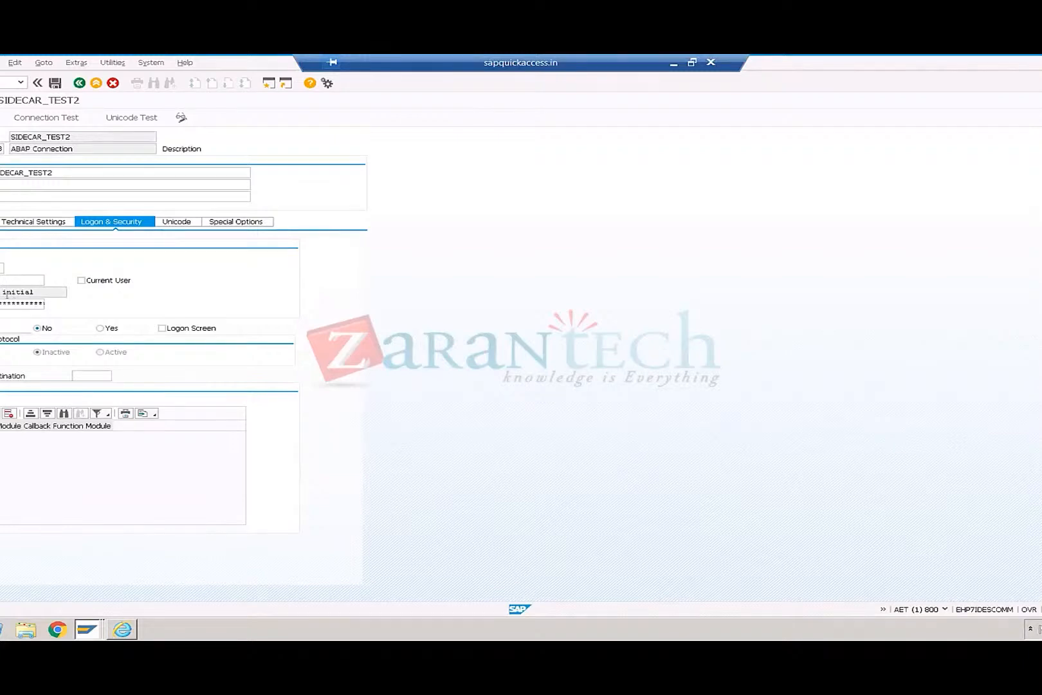
click(3, 281)
click(4, 293)
click(77, 84)
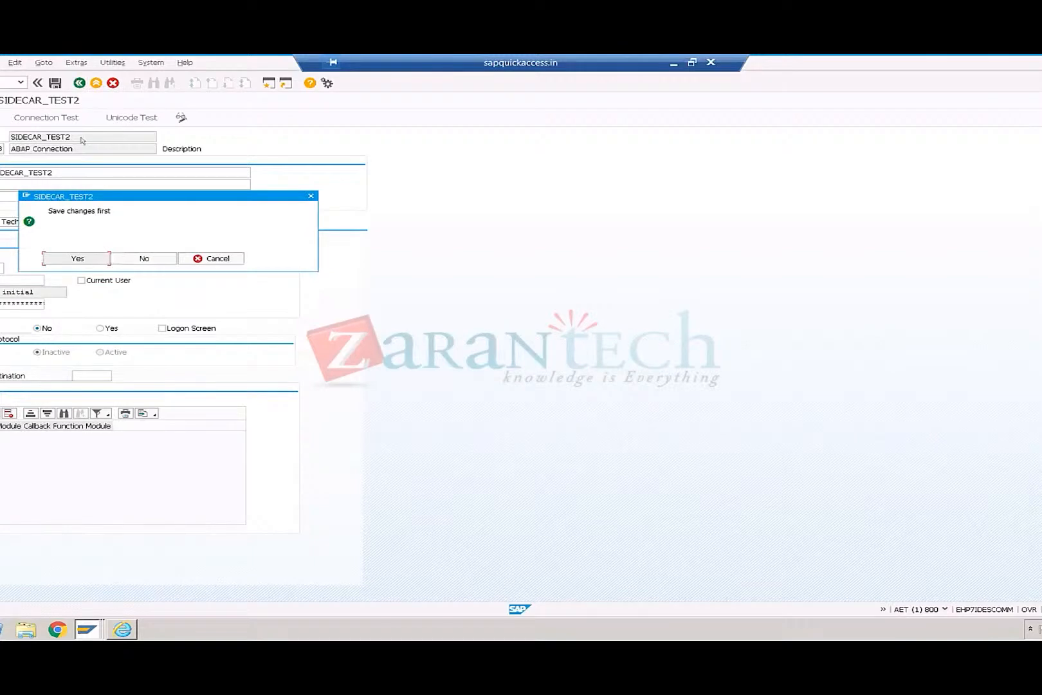
click(129, 256)
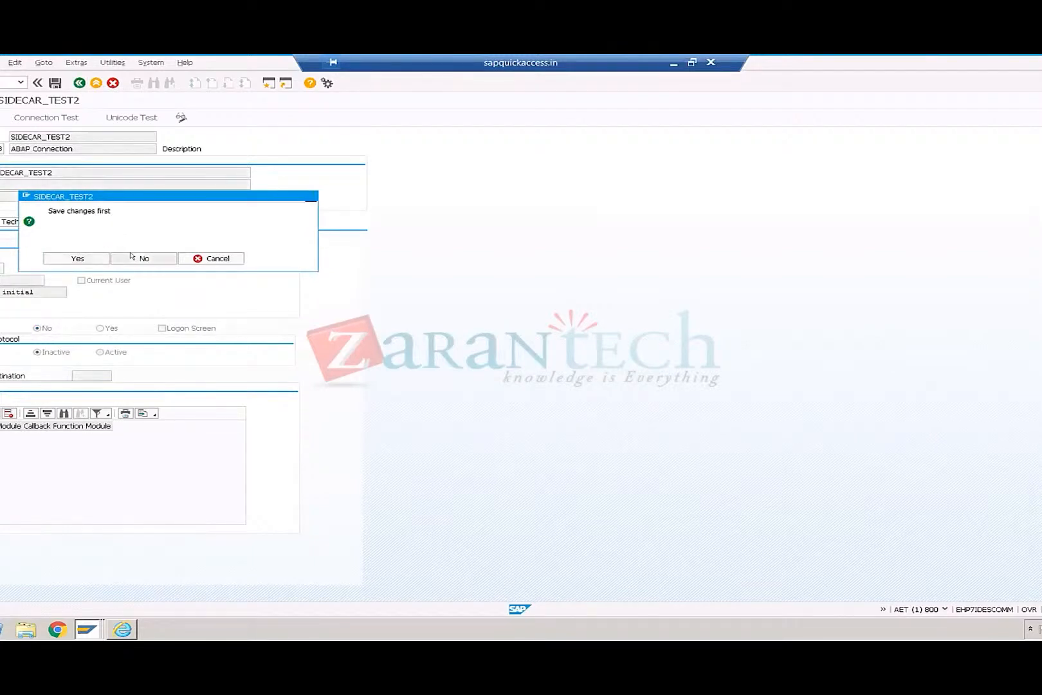
click(96, 83)
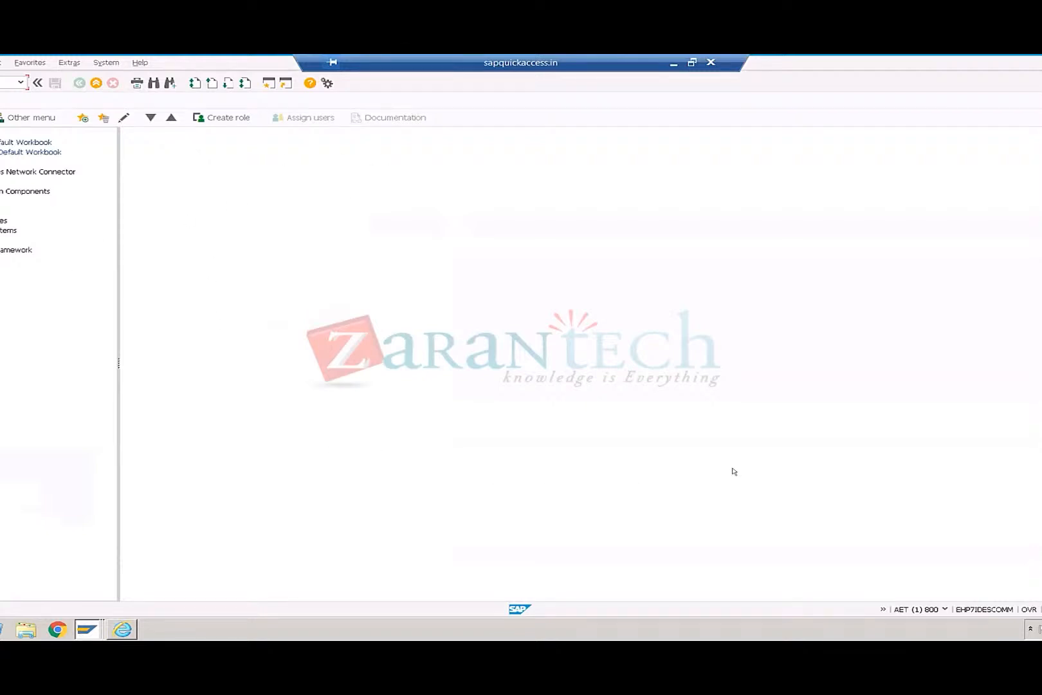
Step: Switch to the SAP Easy Access session of the SBW system and log off from it
click(84, 627)
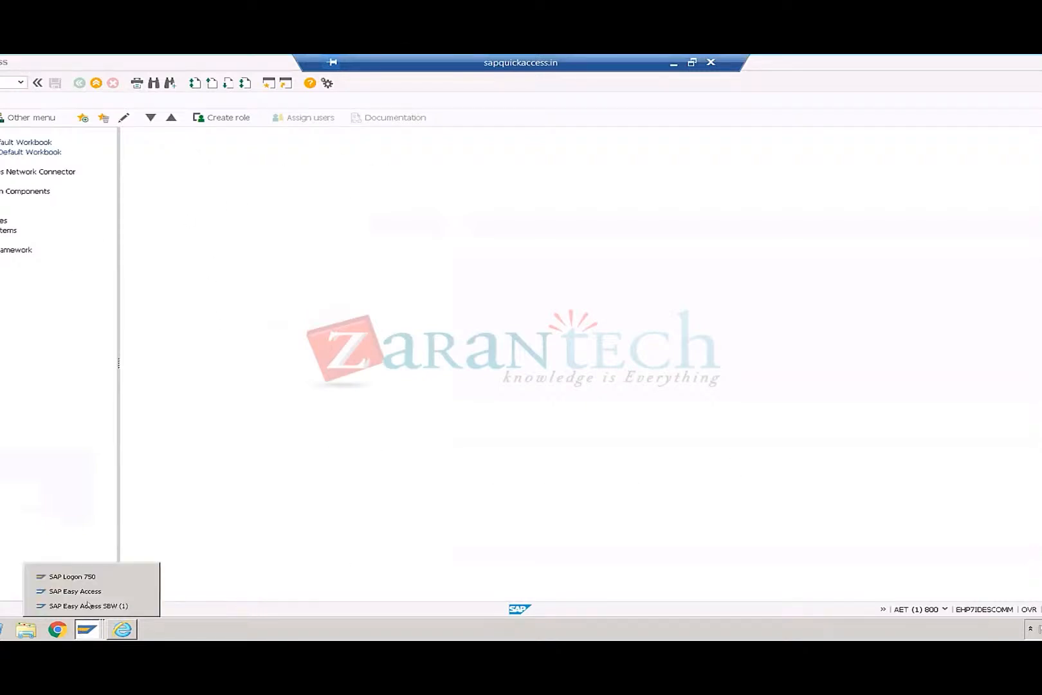
click(88, 604)
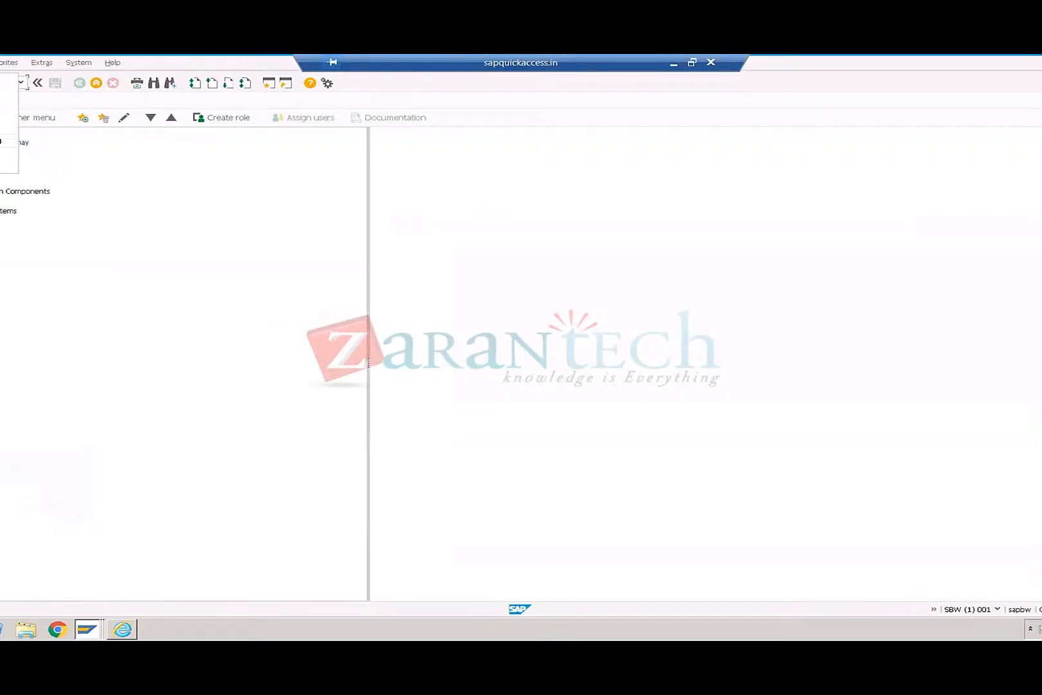
key(shift+F3)
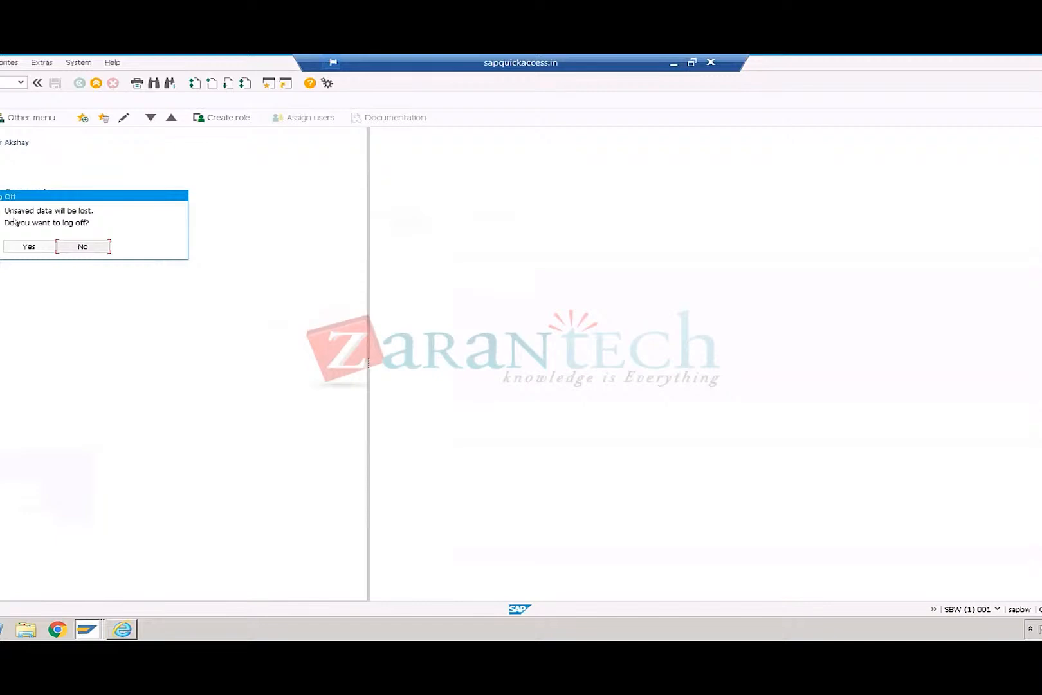
click(18, 245)
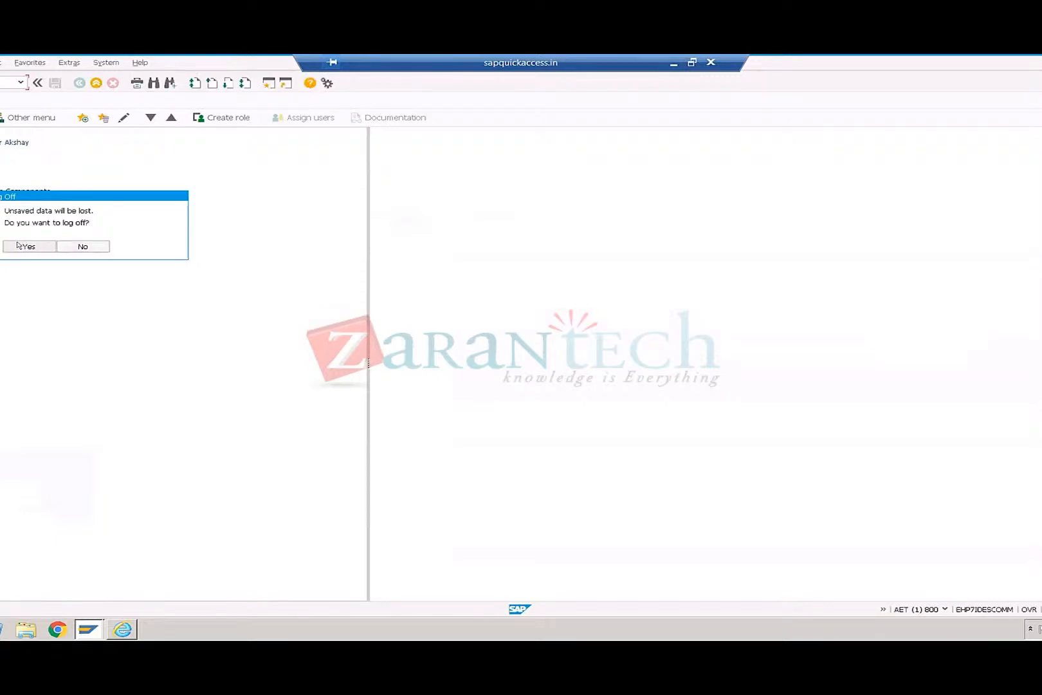